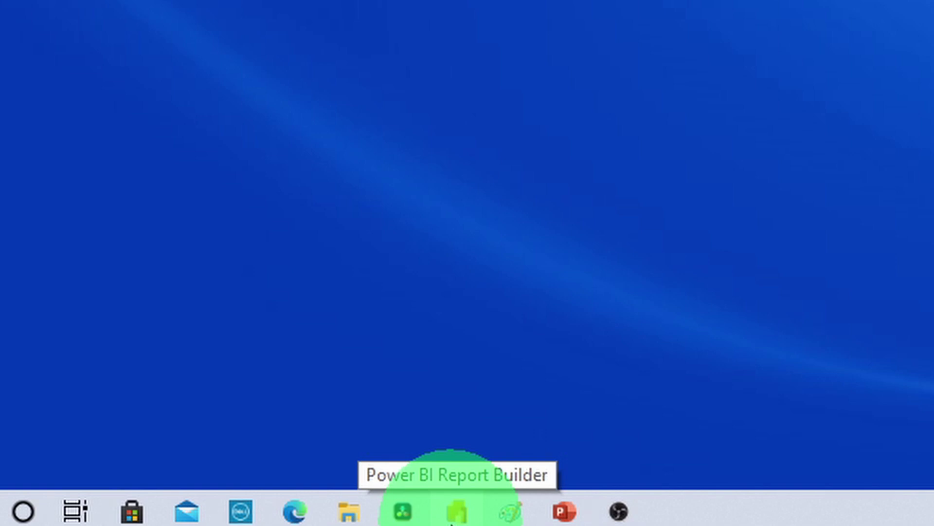
- Launch Power BI Report Builder and dismiss the Getting Started window to work in the untitled report
click(455, 513)
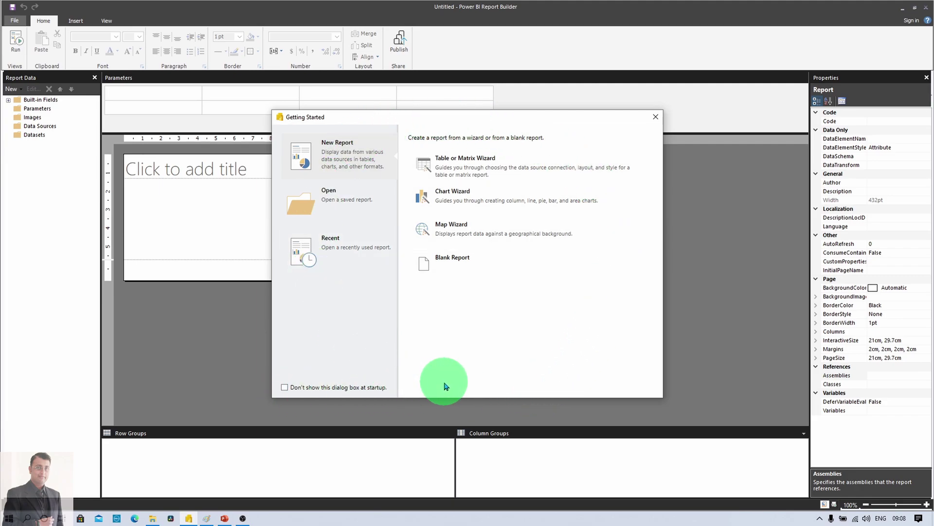
click(655, 118)
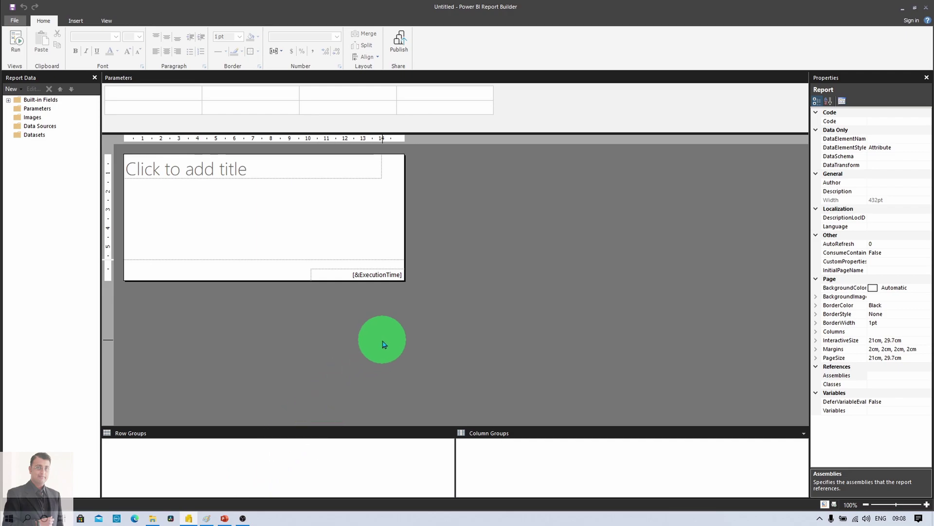
- Hide the ruler around the report design surface and show it again
click(109, 22)
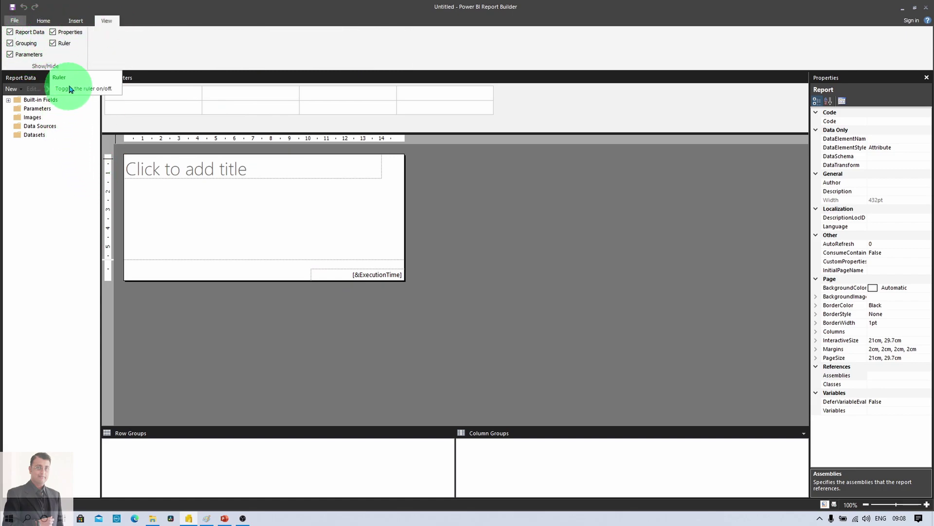
click(44, 21)
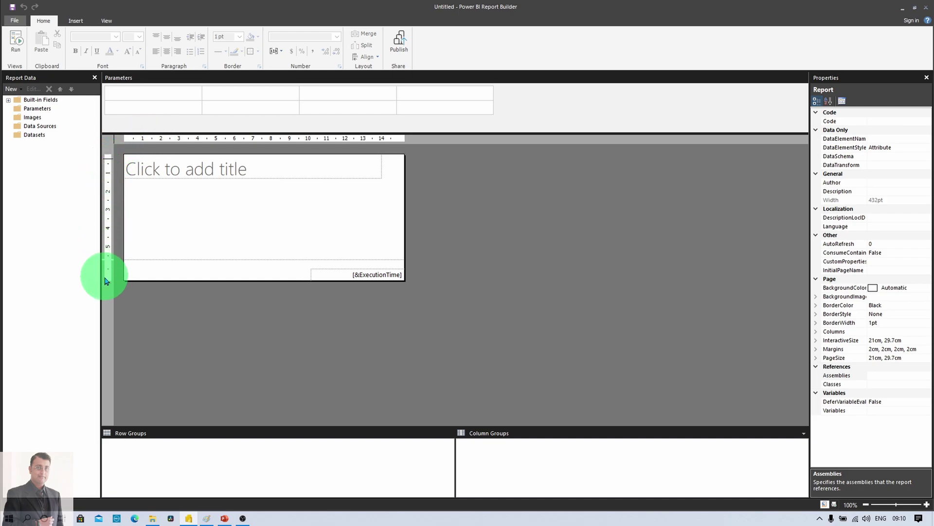
click(106, 22)
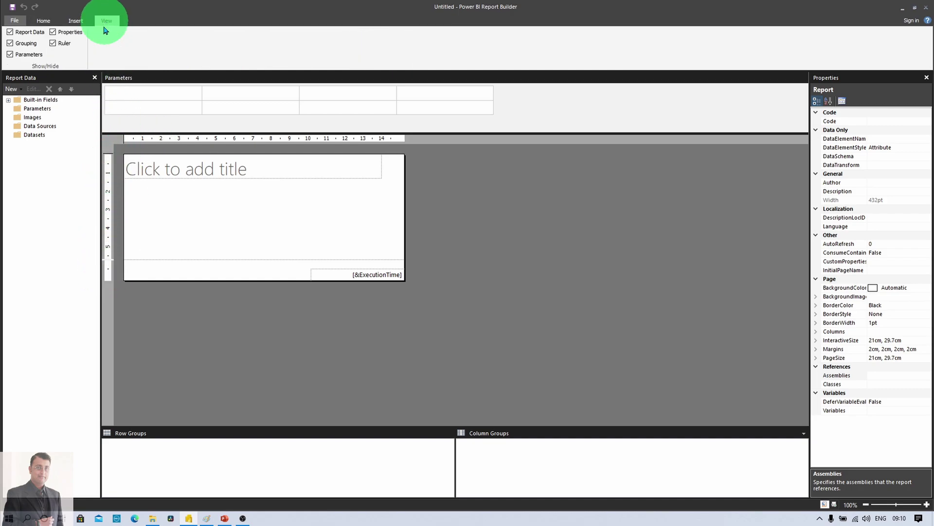
click(53, 44)
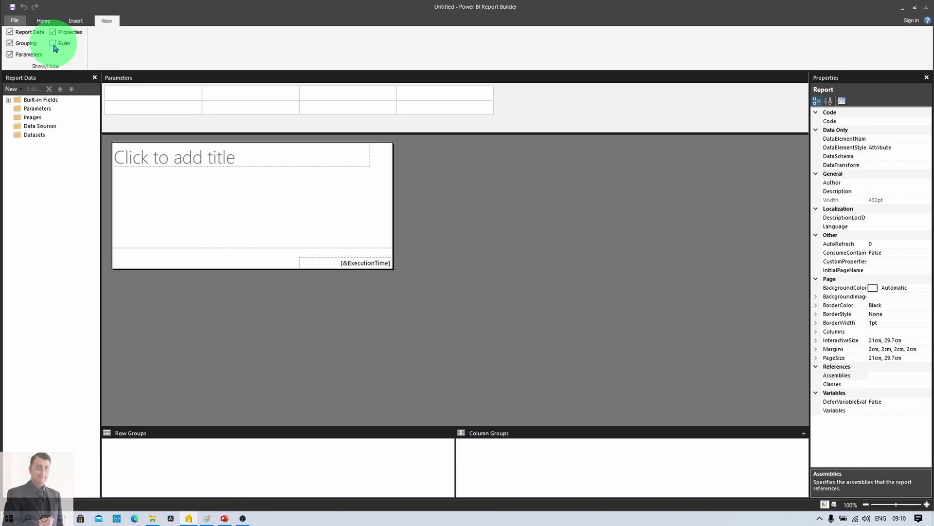
click(54, 44)
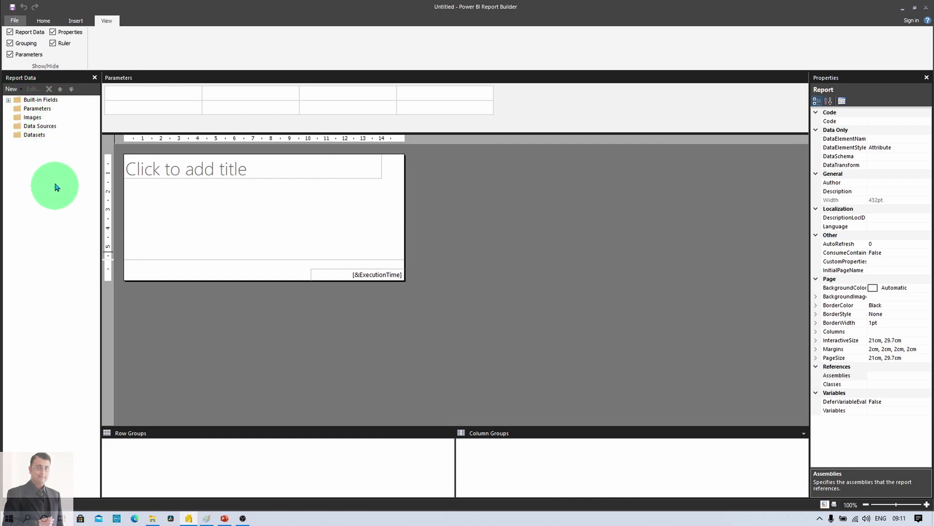
- Expand the Built-in Fields folder in the report data and view the font color choices for the report title text box
click(8, 101)
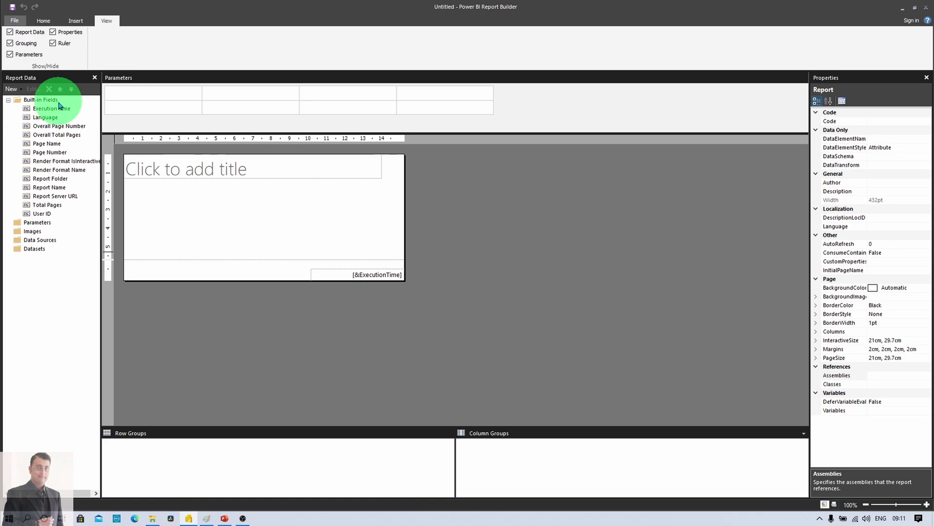
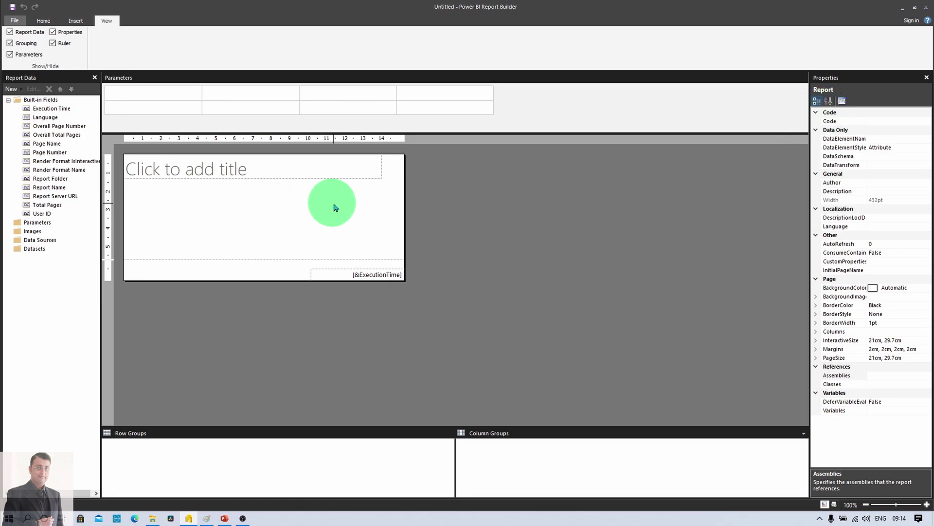
click(317, 172)
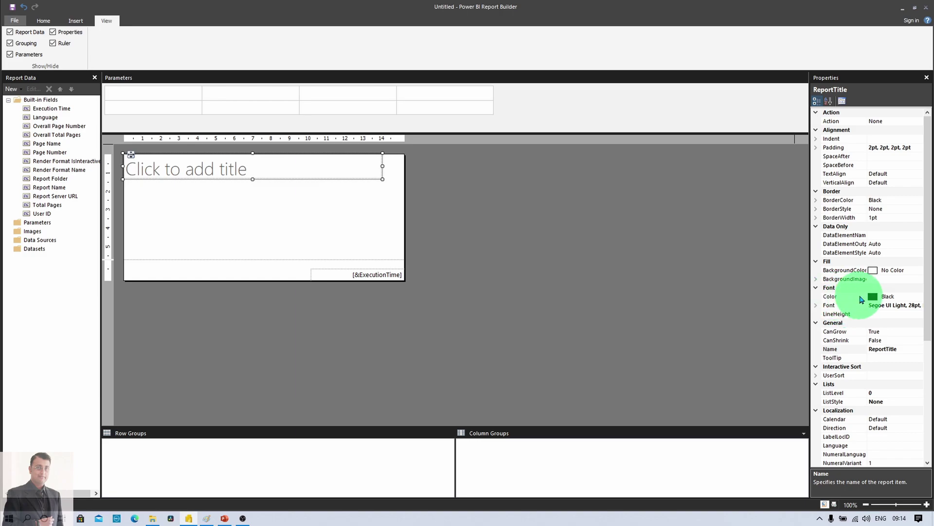
click(888, 297)
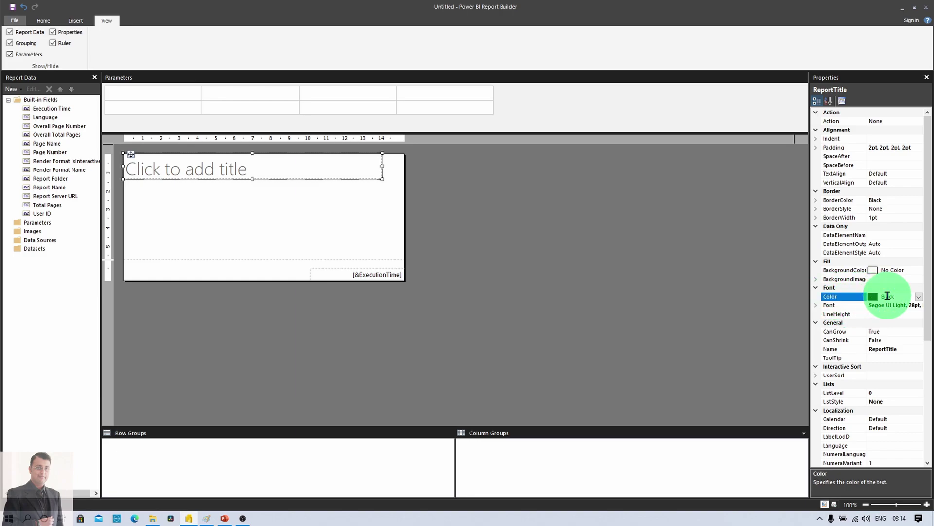
click(920, 298)
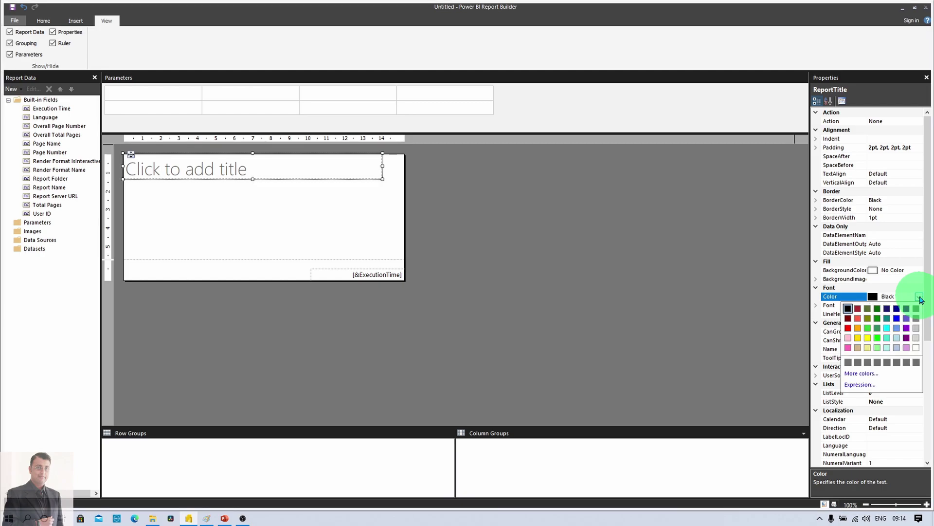
click(920, 297)
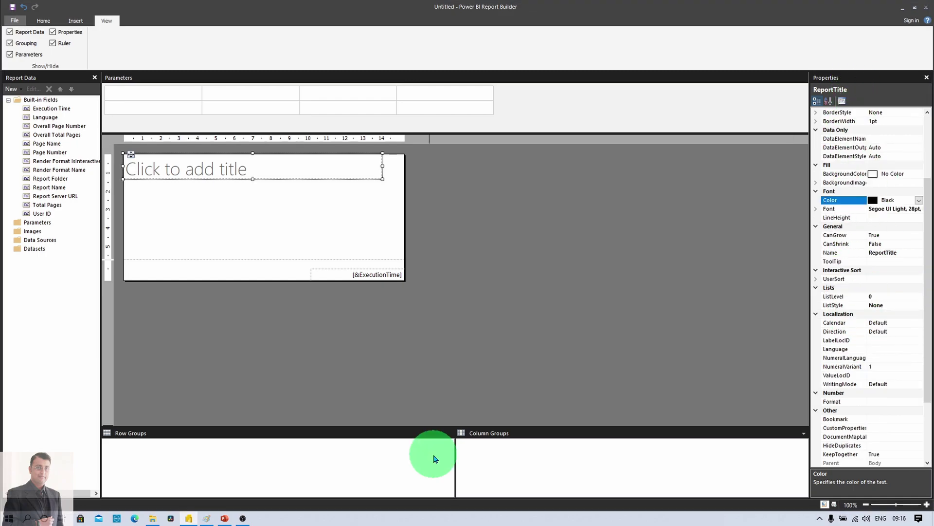
- Examine the available file, formatting and insert commands for the report
click(400, 457)
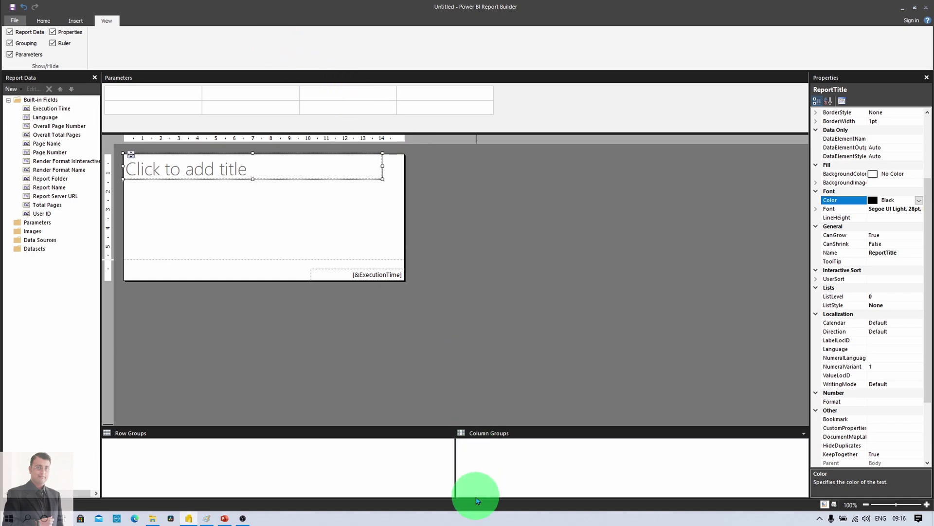
click(42, 21)
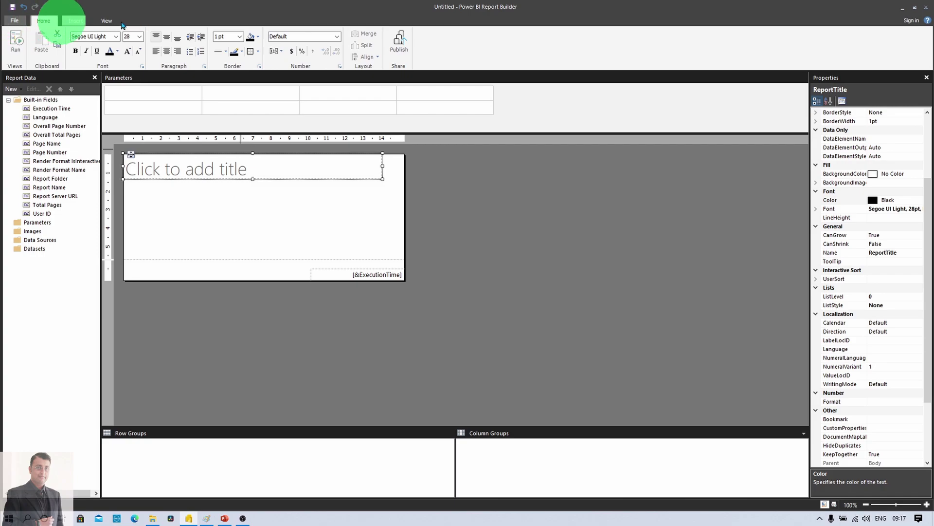
click(16, 21)
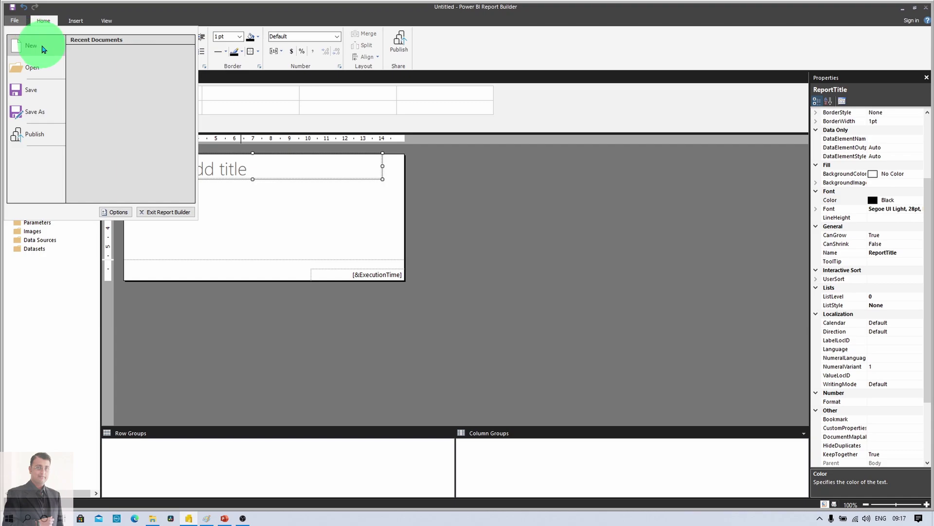
mouse_move(46, 72)
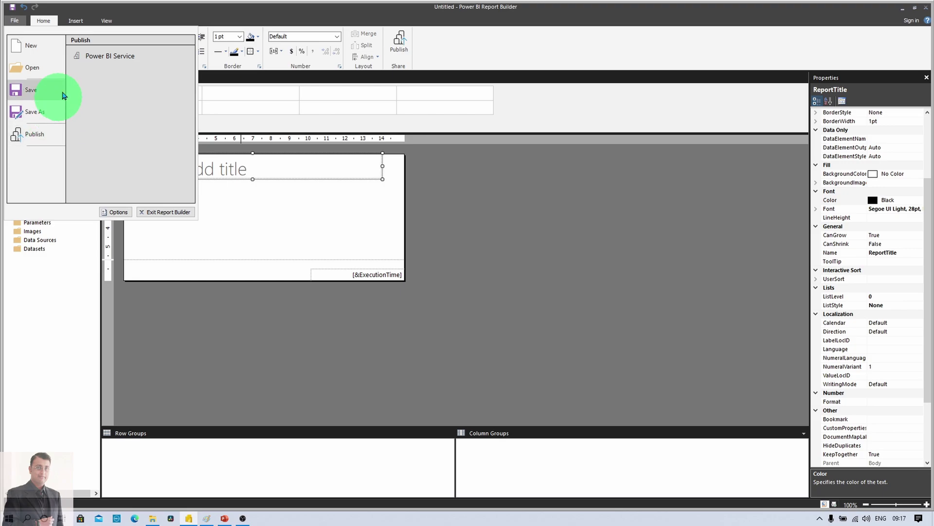
click(44, 20)
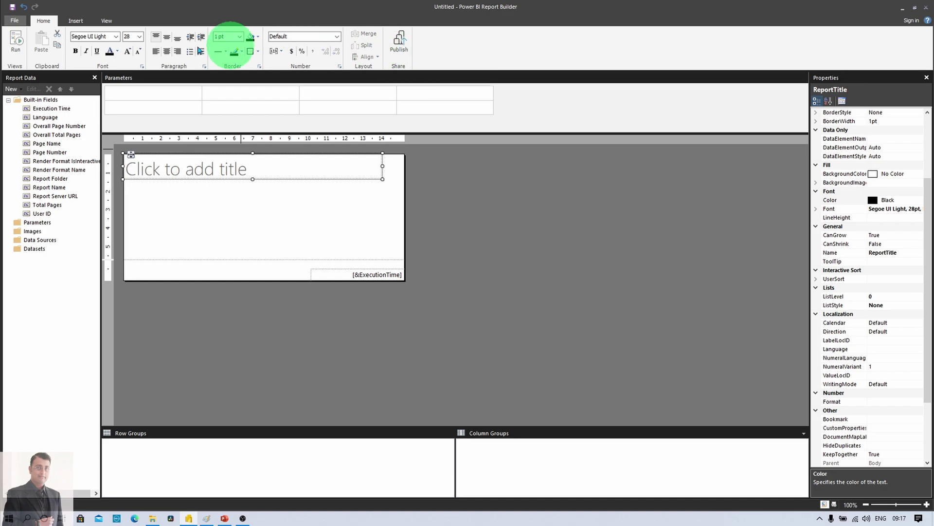
click(76, 21)
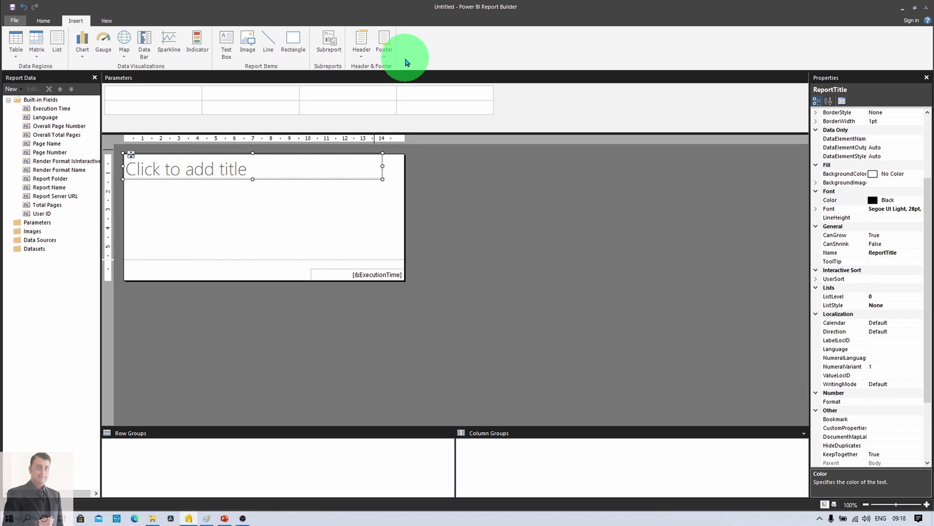
- Hide the Properties pane and show it again
click(110, 26)
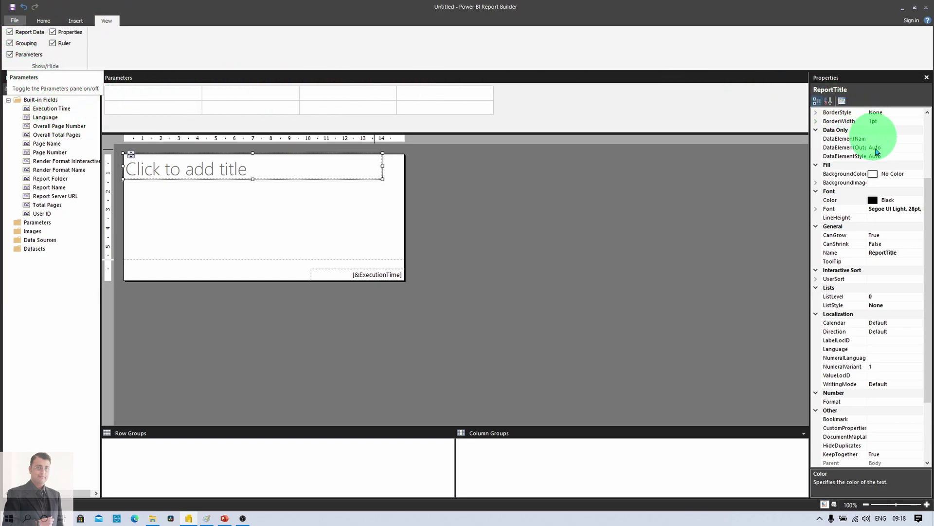
click(53, 32)
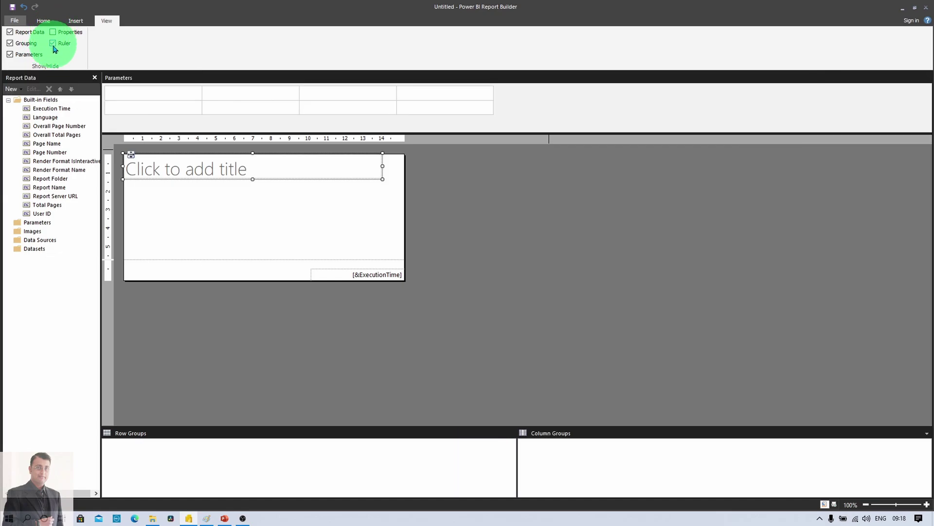
click(53, 32)
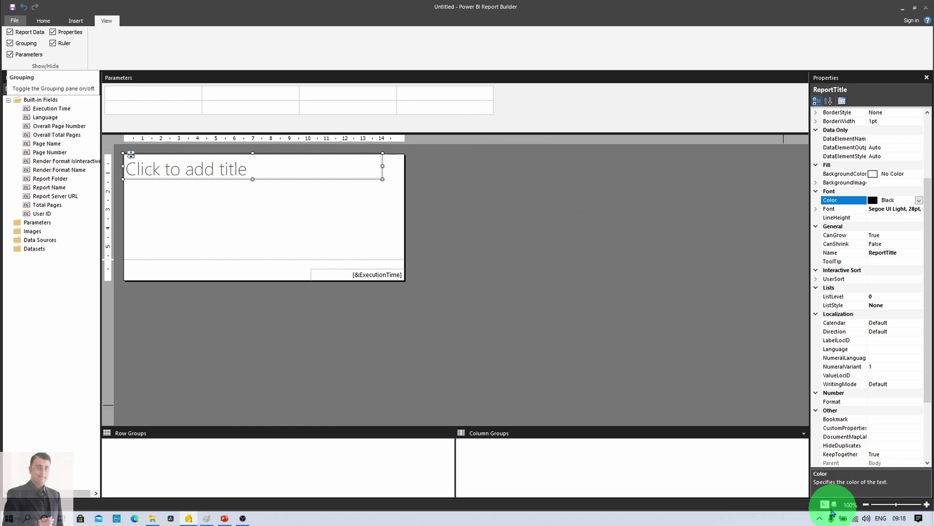
- Set the zoom of the report design surface to 125%
click(928, 506)
click(928, 506)
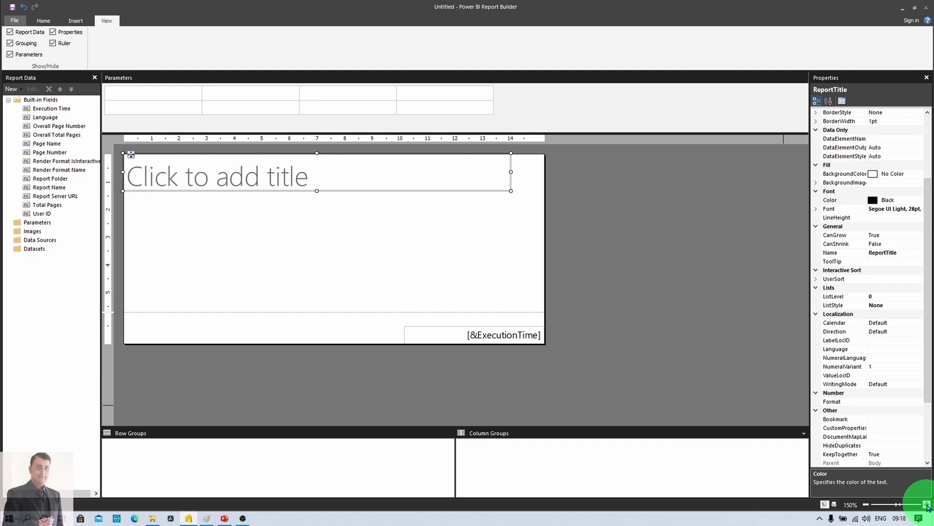
click(867, 505)
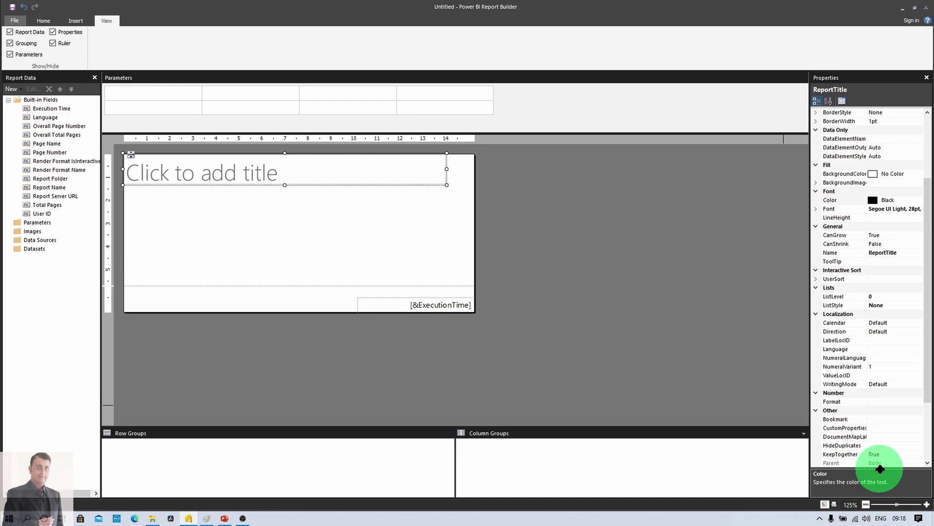
- Run the report in preview and examine its zoom levels and export formats
click(834, 505)
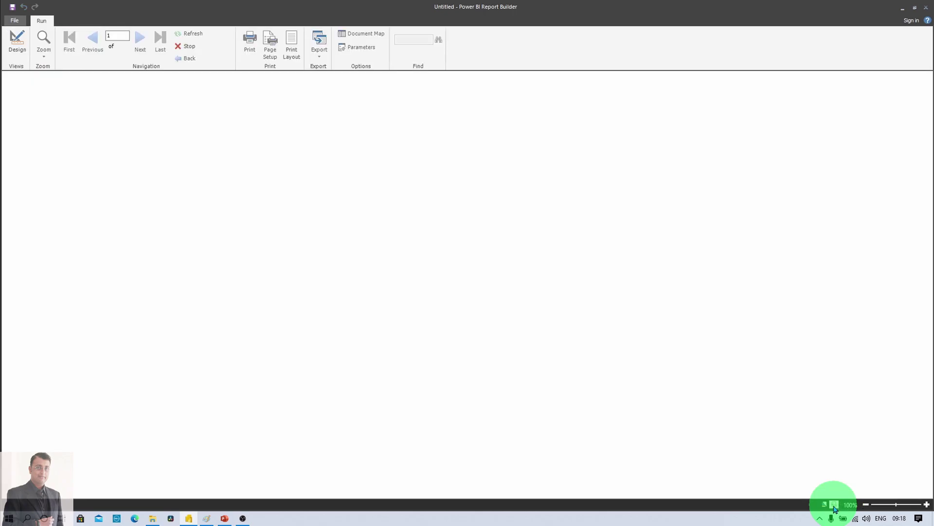
click(271, 225)
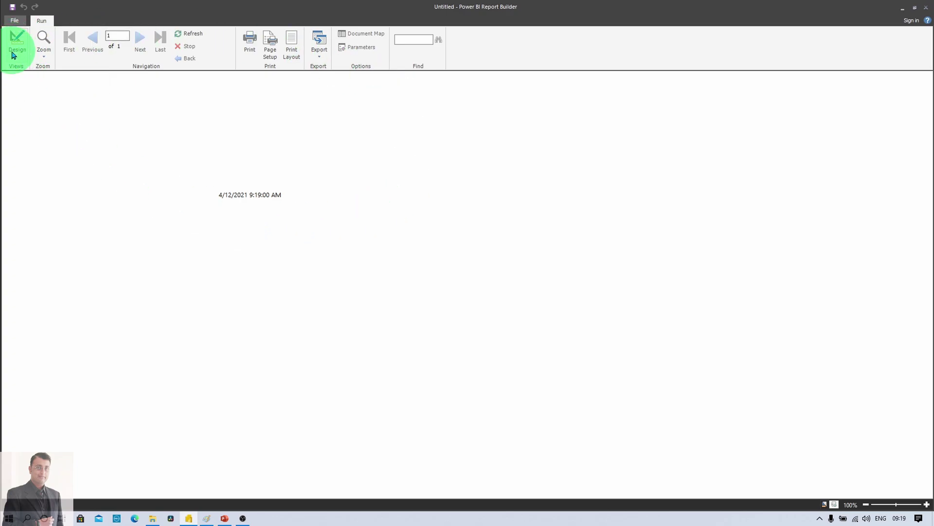
click(45, 57)
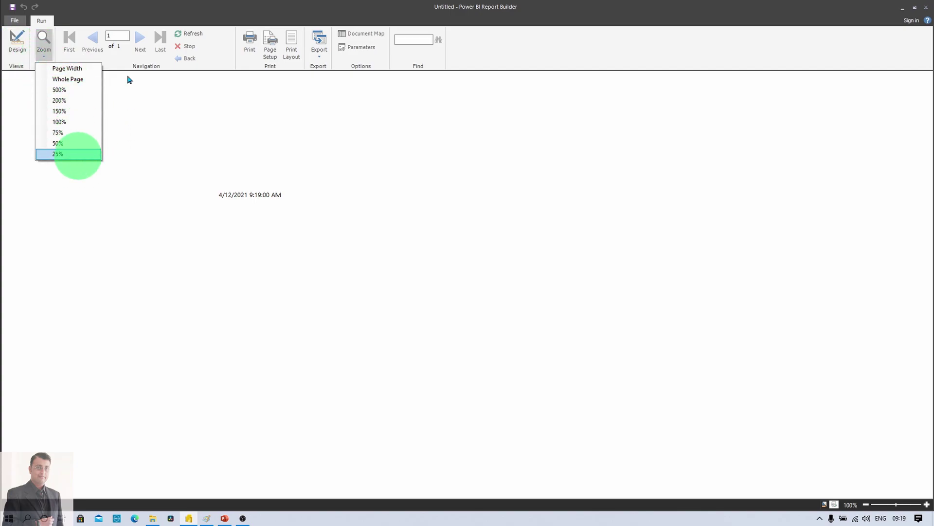
click(107, 36)
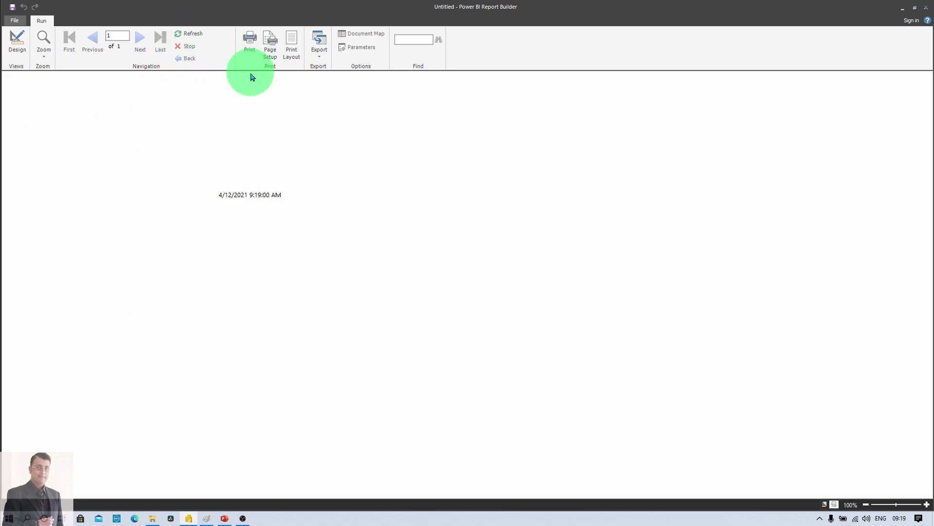
click(319, 51)
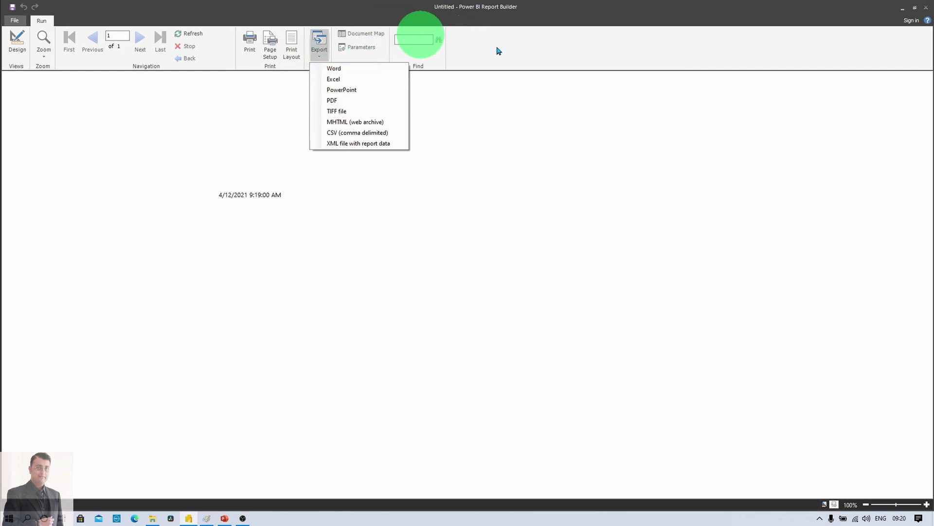
- Start closing the program, cancel at the save prompt, and return the report to design view
click(926, 12)
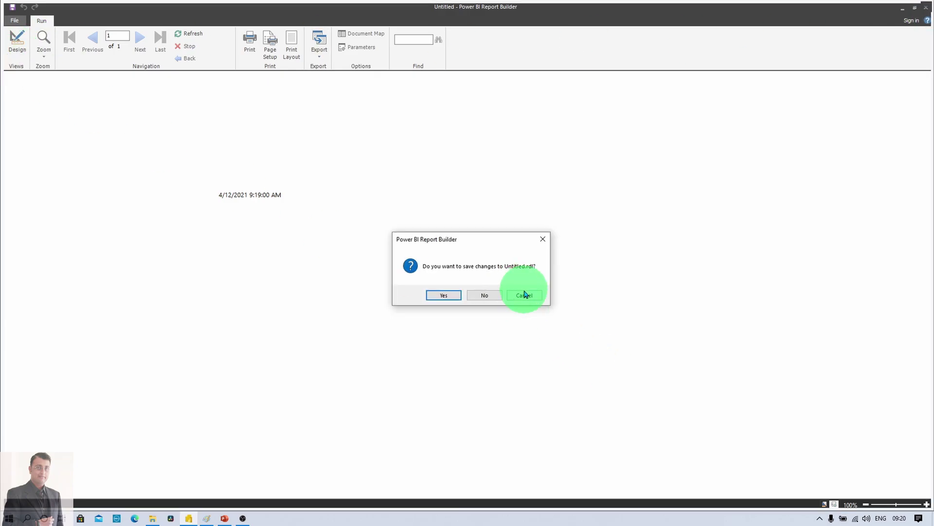
click(523, 295)
click(14, 48)
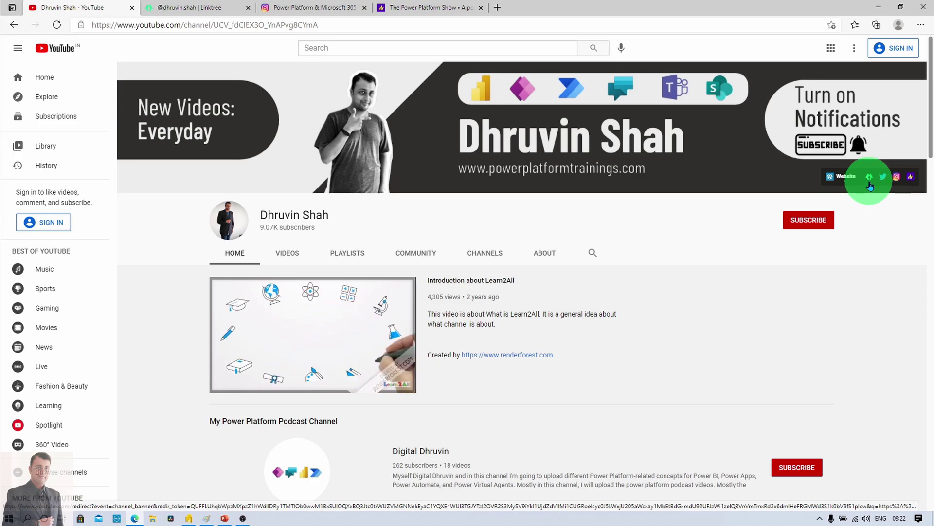
- View the Linktree links page and the powerplatformguy Instagram profile in the browser, returning to the YouTube channel page
click(171, 6)
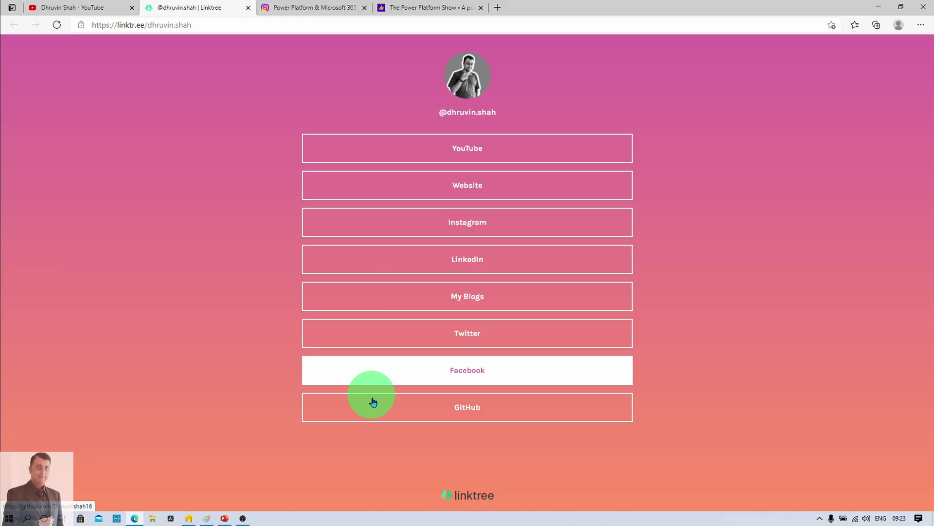
click(117, 8)
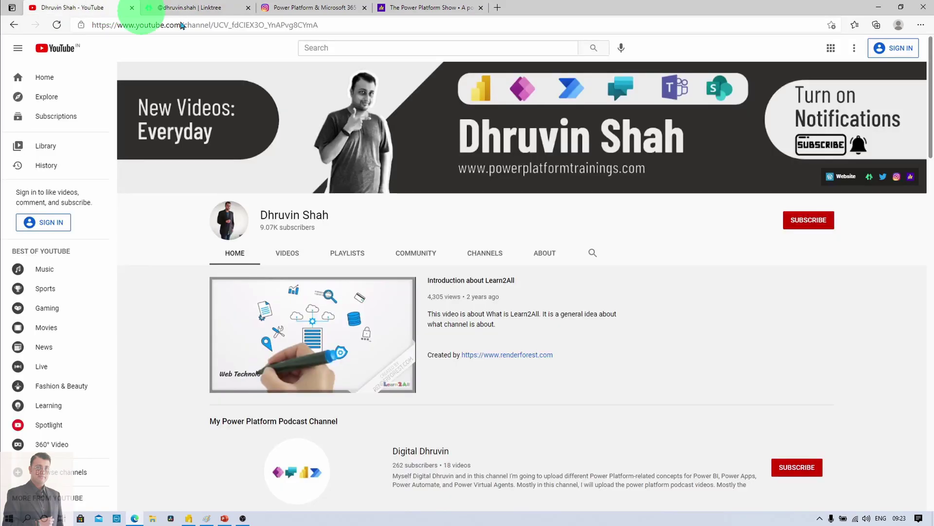
click(898, 179)
click(330, 11)
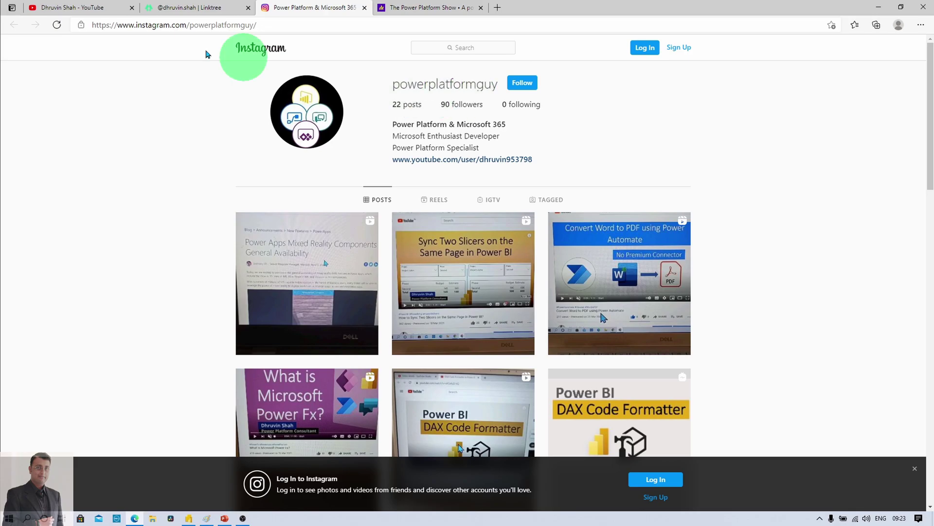
click(88, 8)
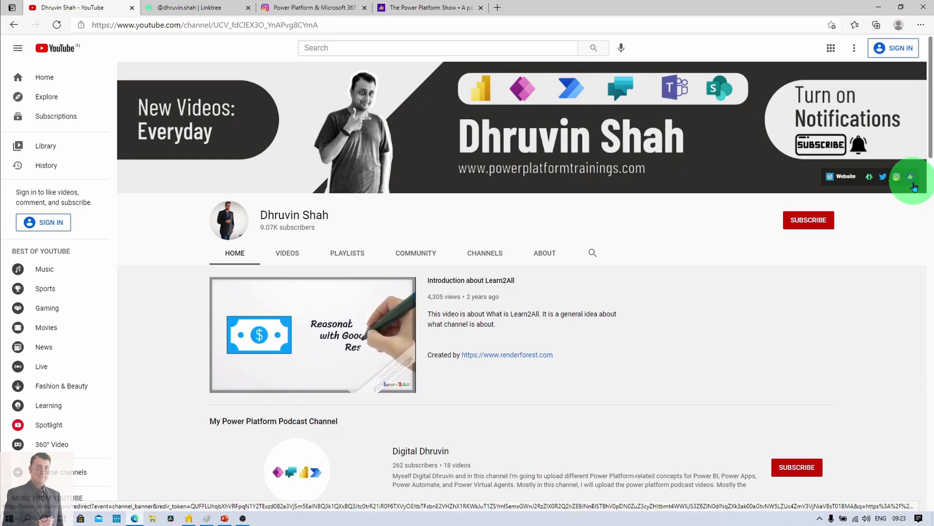
- View The Power Platform Show page on Anchor and the featured podcast channel on YouTube in a new tab, returning to the main channel page
click(423, 7)
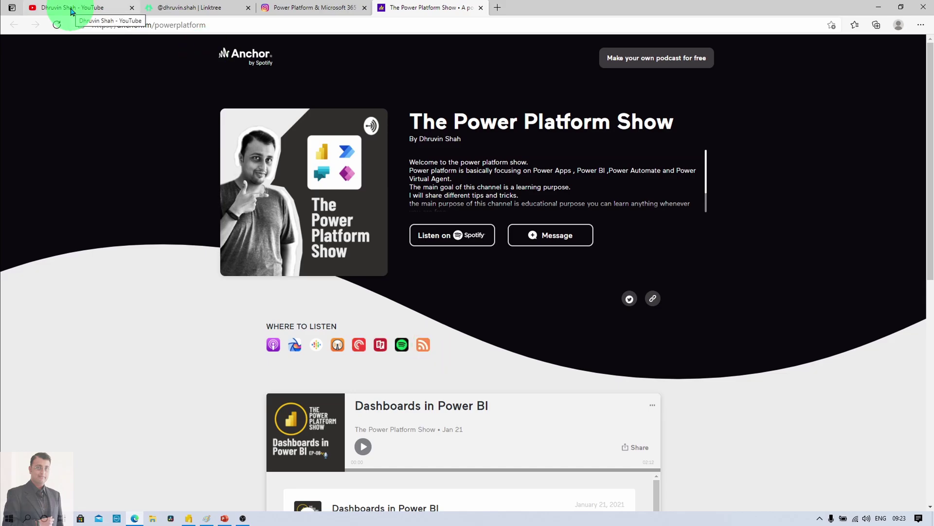
click(71, 12)
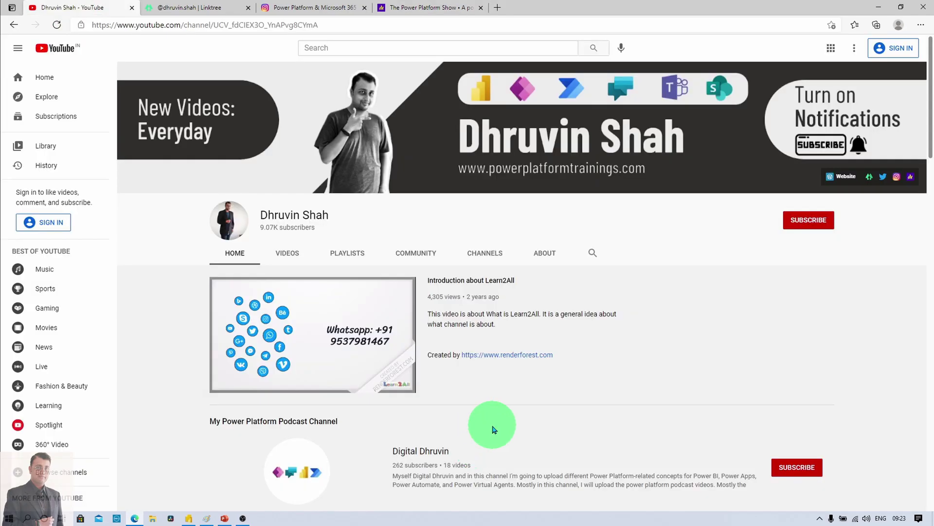
right_click(423, 456)
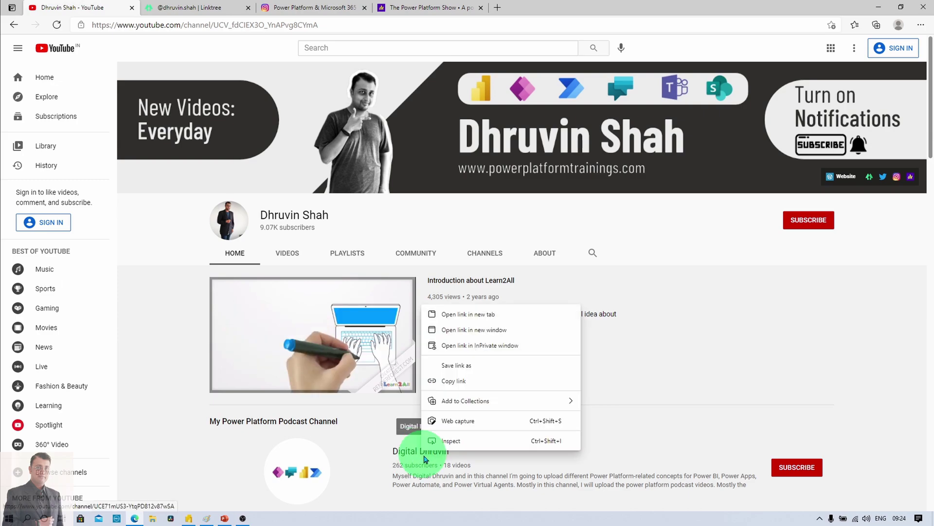
click(468, 314)
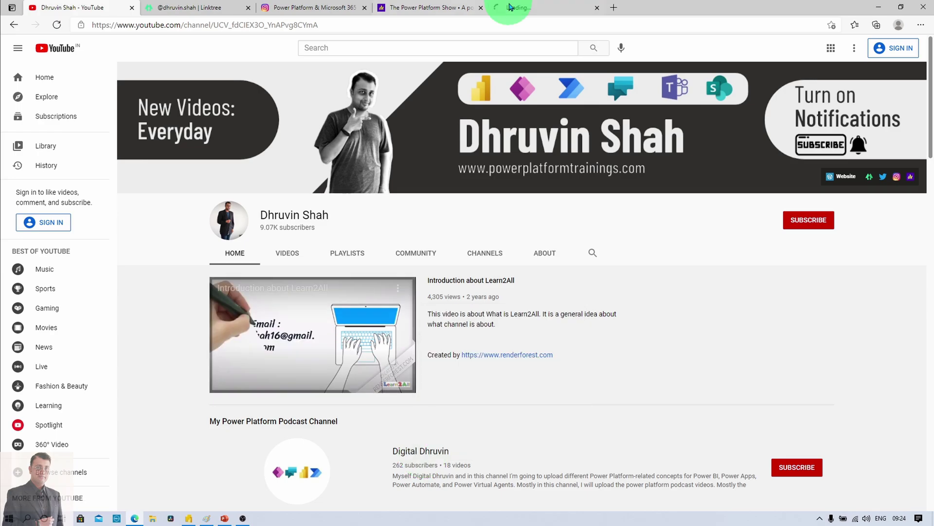
click(511, 8)
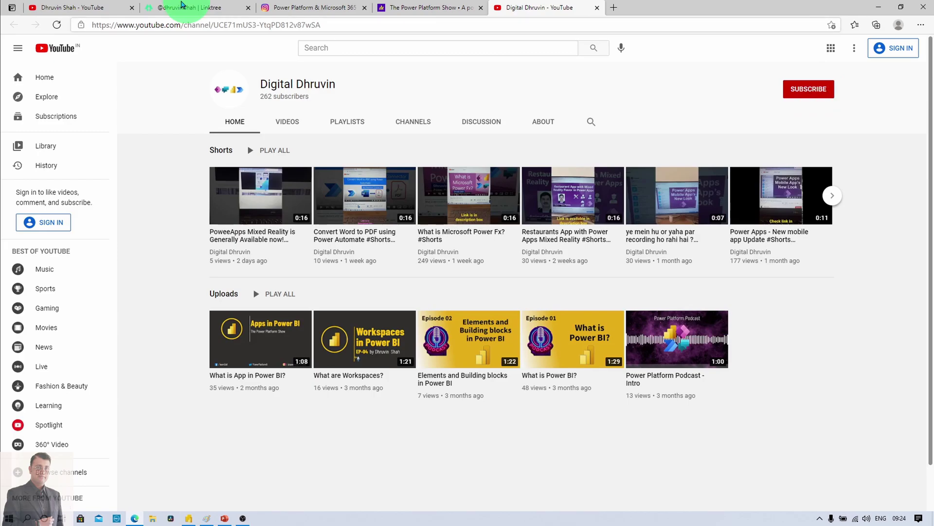
key(ctrl+1)
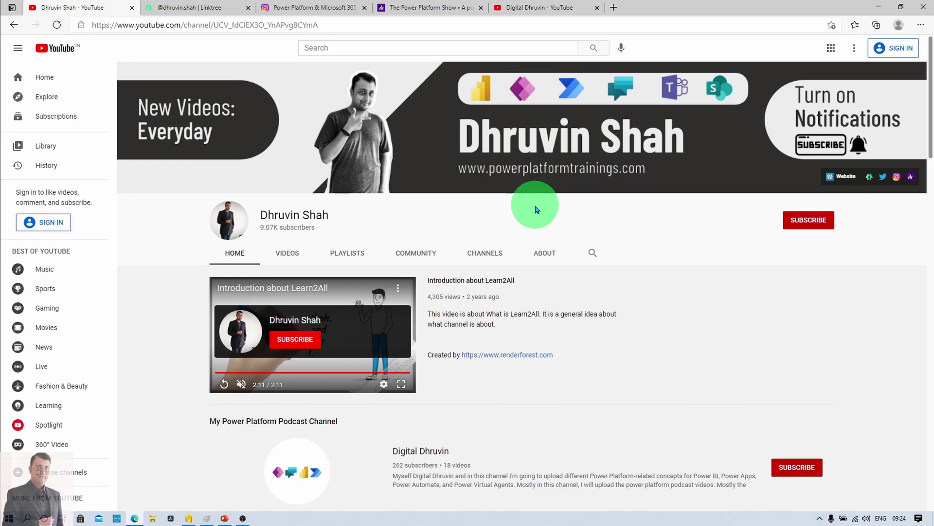